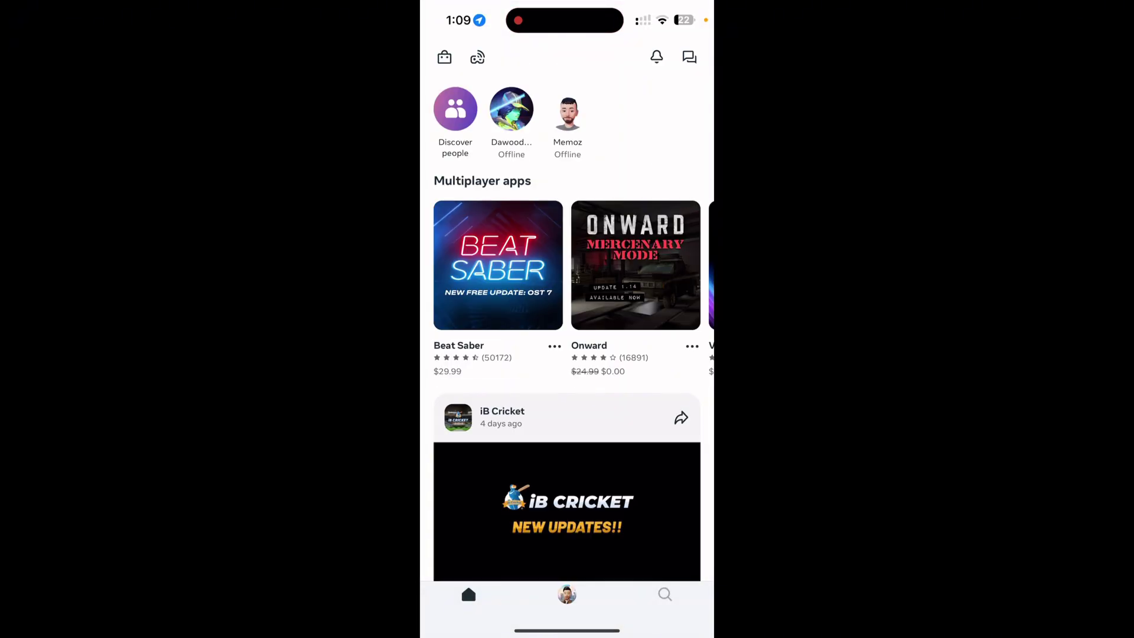
- Open the headset captures Gallery from the profile menu's Device management section
click(567, 594)
click(687, 55)
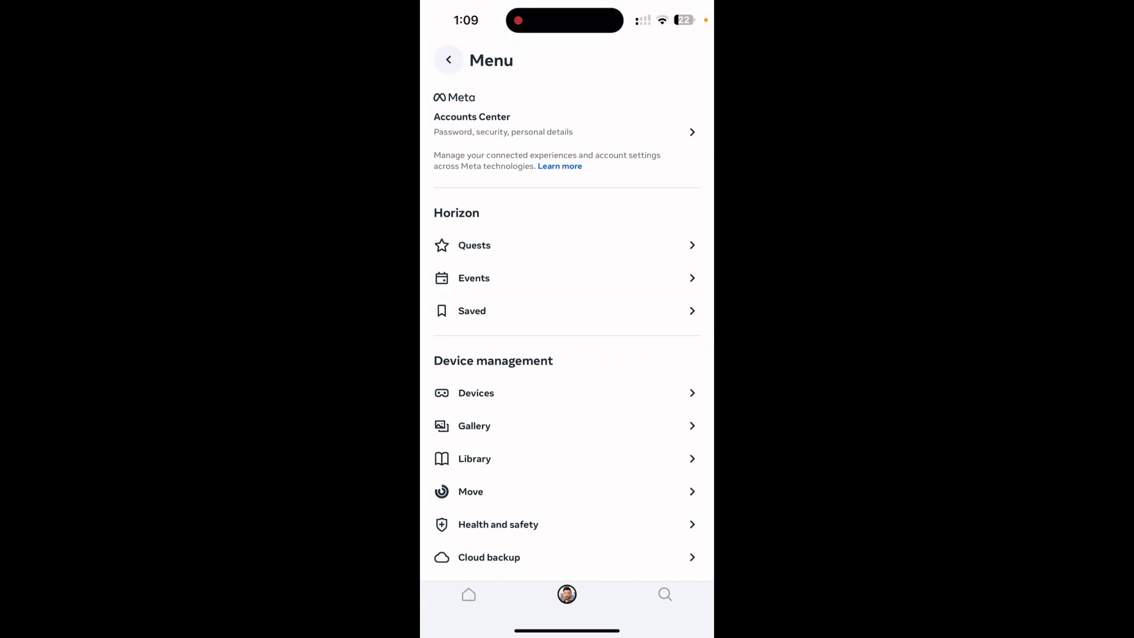
click(474, 426)
scroll(567, 355, down, 3)
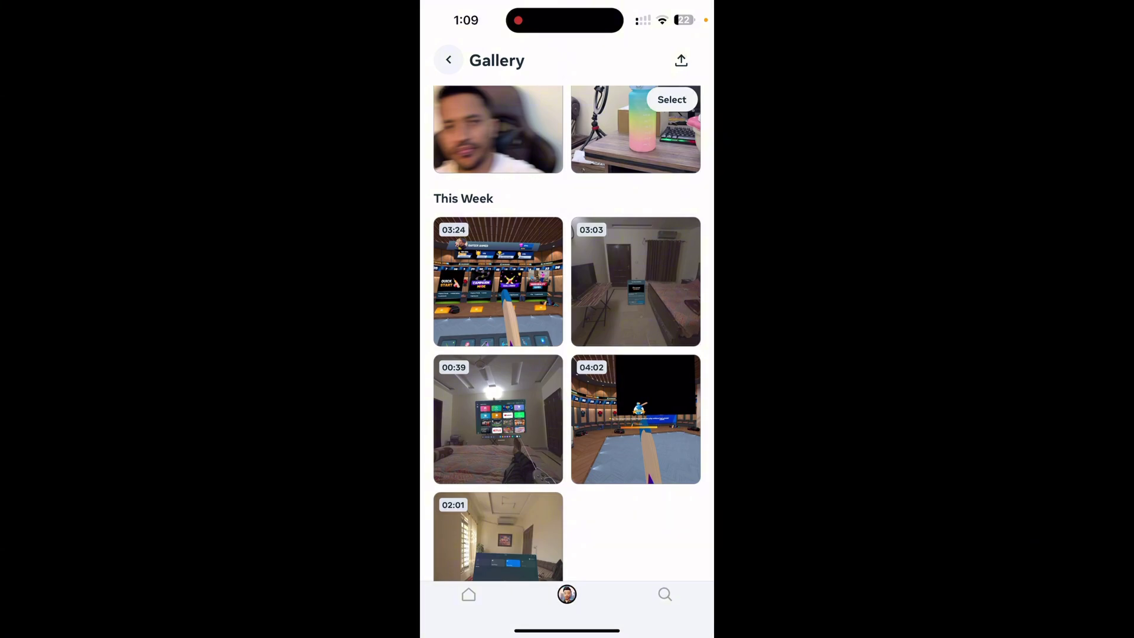
- Select the 0:35 bottle spatial video from the phone for upload to the gallery
click(681, 61)
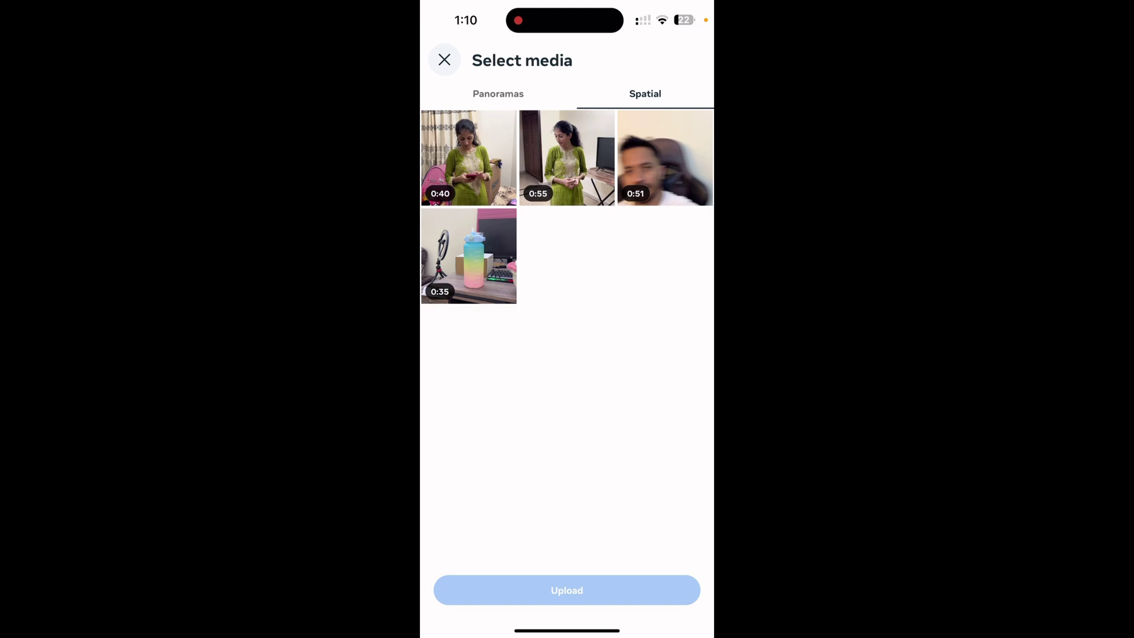
click(468, 256)
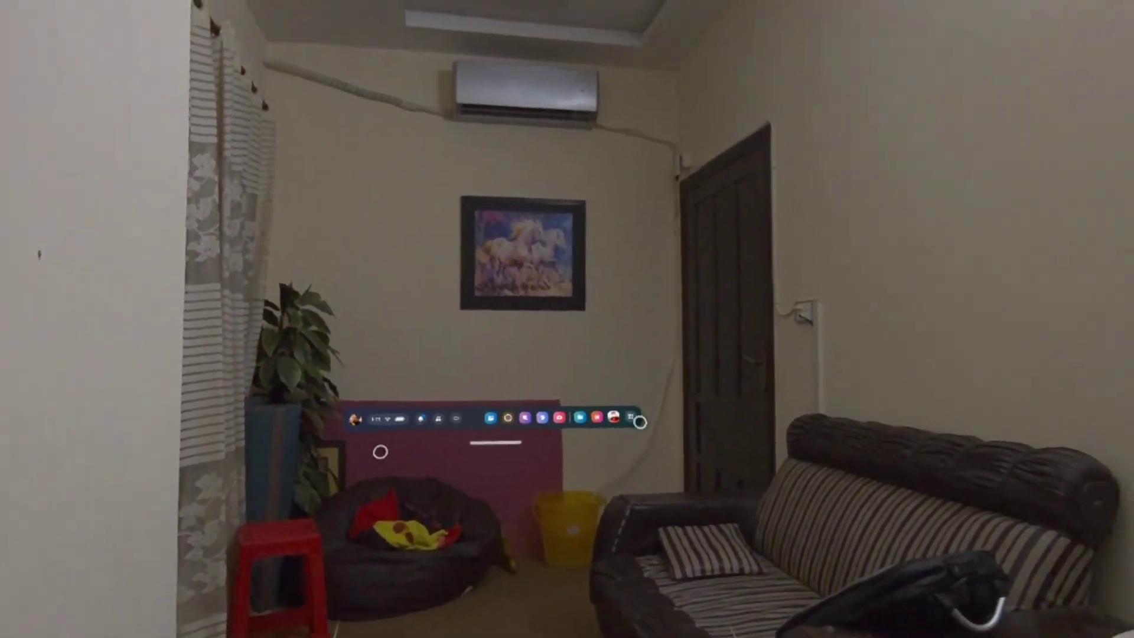
- Launch the Files app from the headset's App Library
click(639, 422)
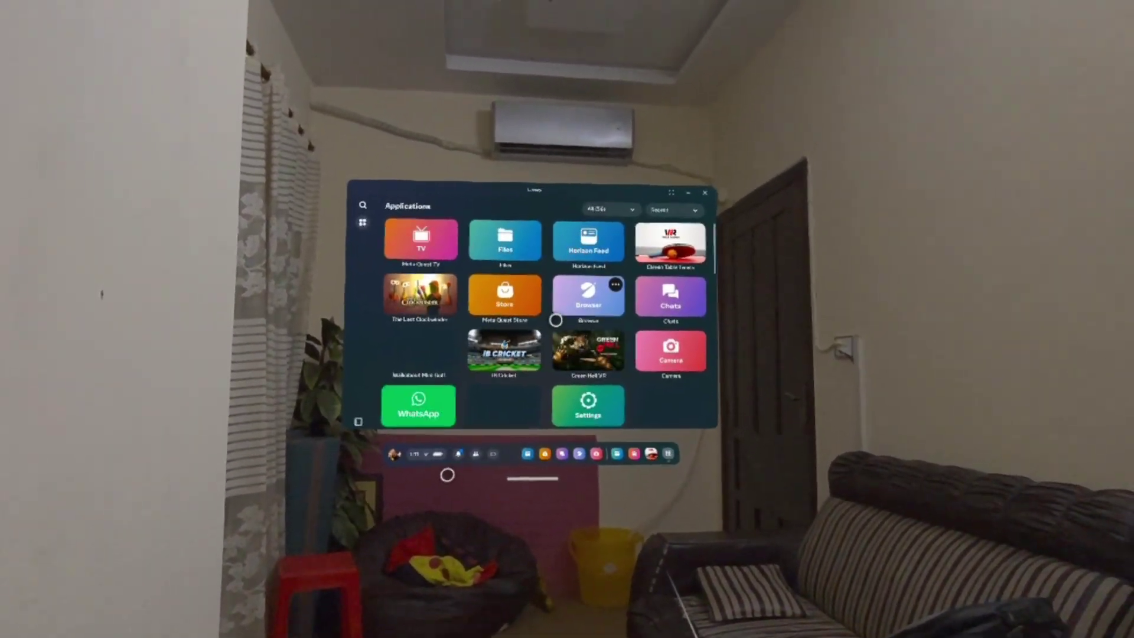
scroll(555, 319, down, 5)
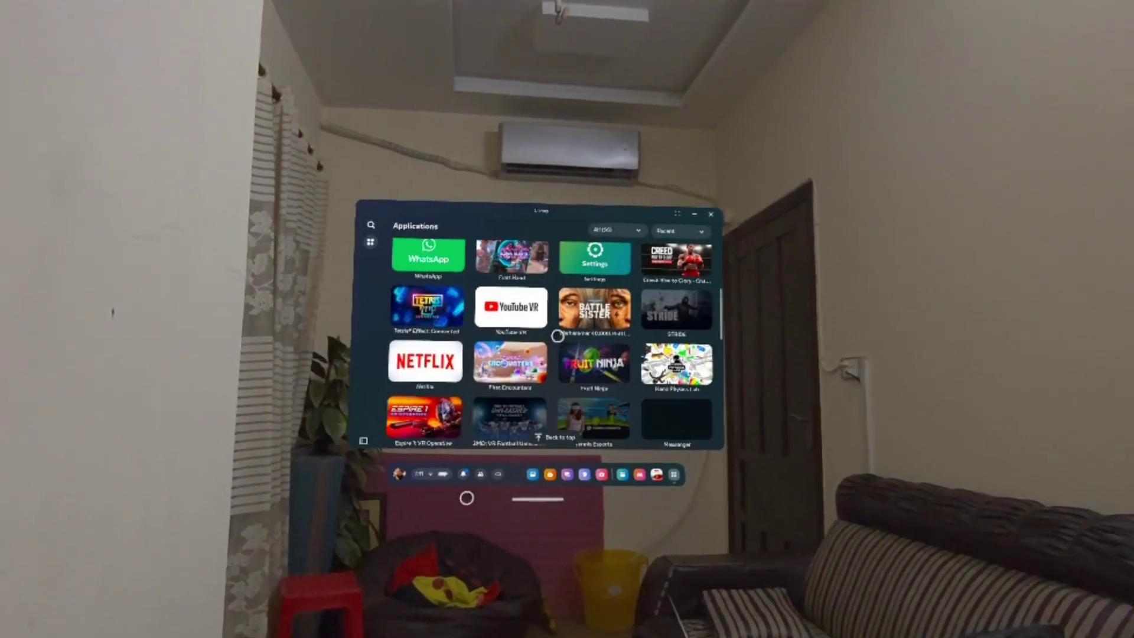
scroll(557, 335, down, 5)
click(557, 334)
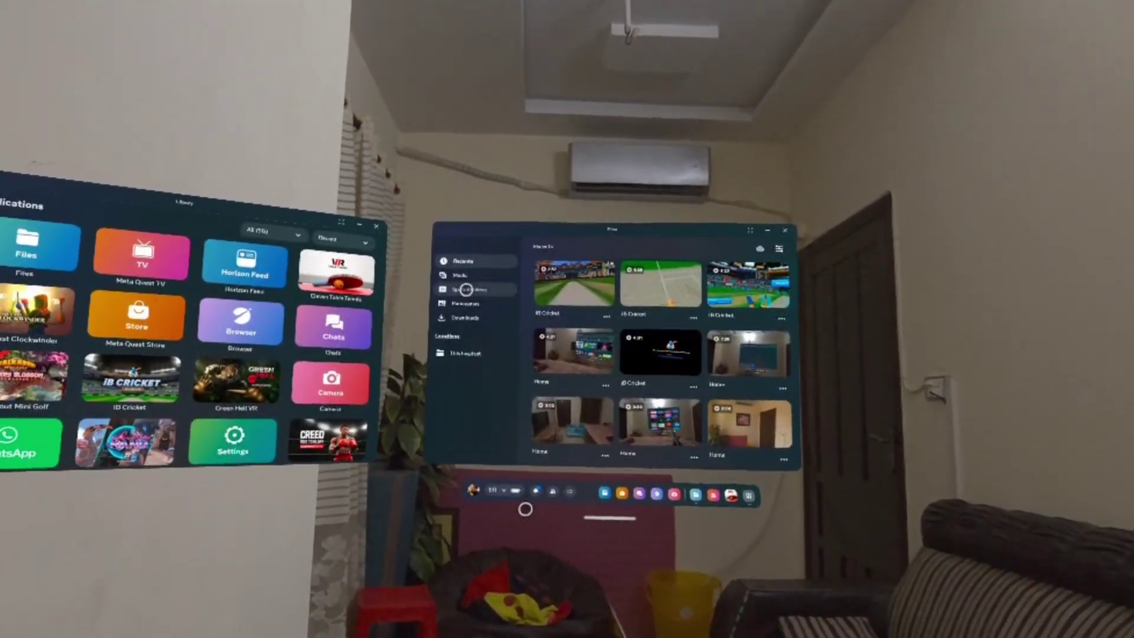
- Show the Spatial videos collection from the Files sidebar, listing uploaded clips and demo videos
click(467, 298)
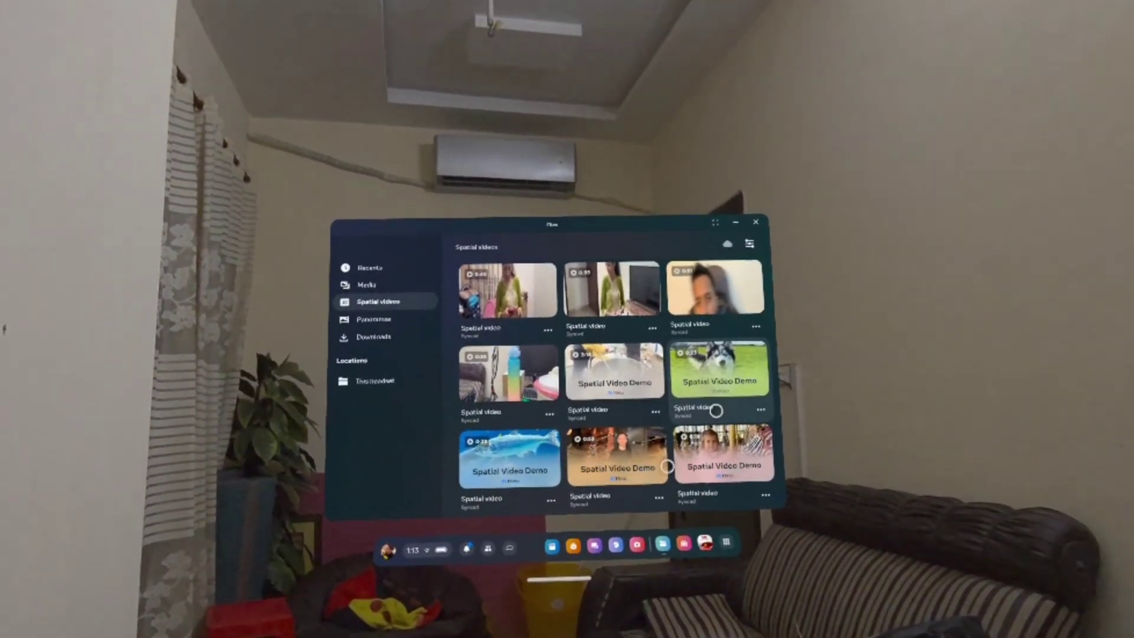
scroll(716, 410, down, 1)
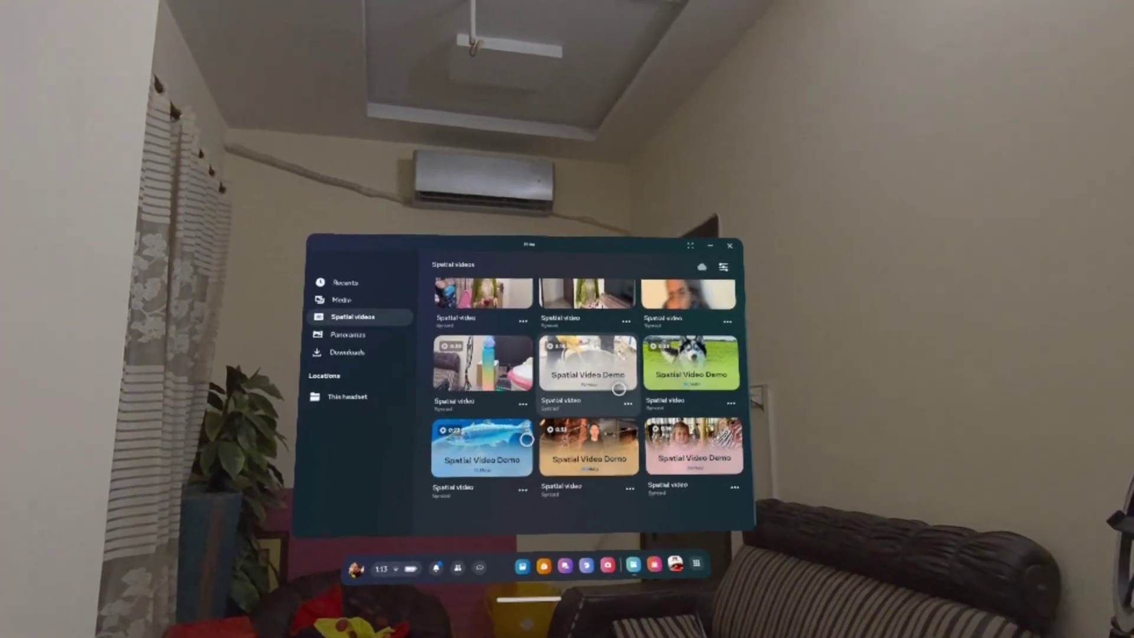